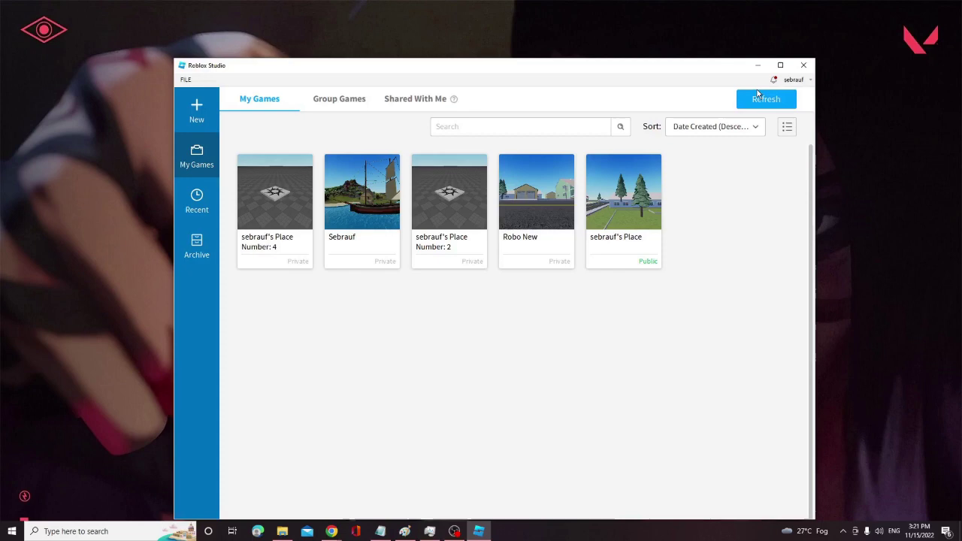
Shift the Studio window slightly, then start a new place from the Suburban template.
mouse_move(539, 69)
mouse_down()
mouse_move(559, 72)
mouse_move(561, 63)
mouse_up()
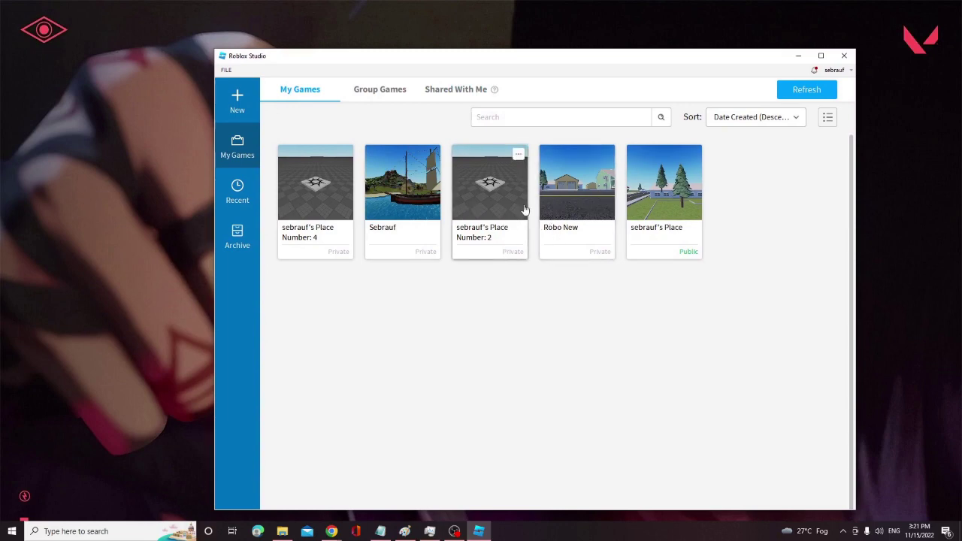
mouse_move(536, 191)
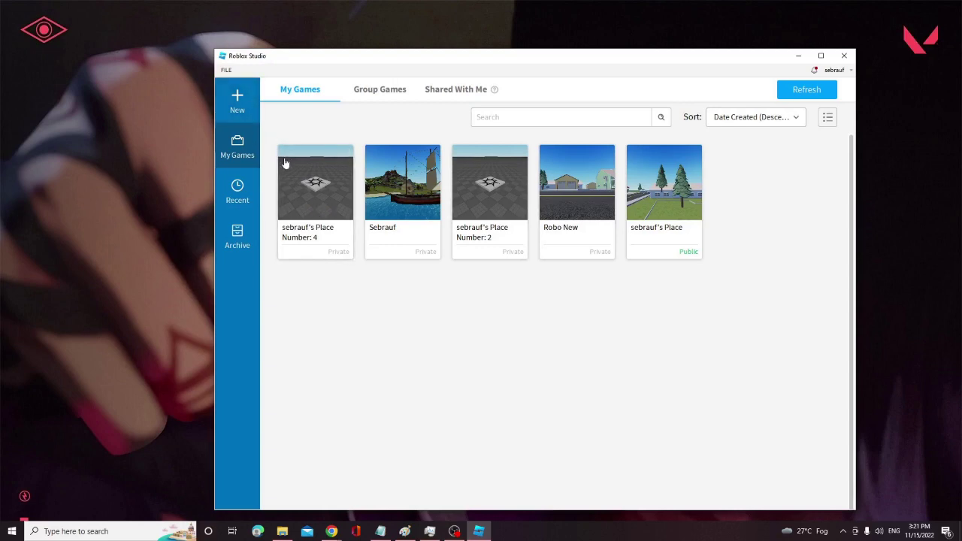
mouse_move(576, 188)
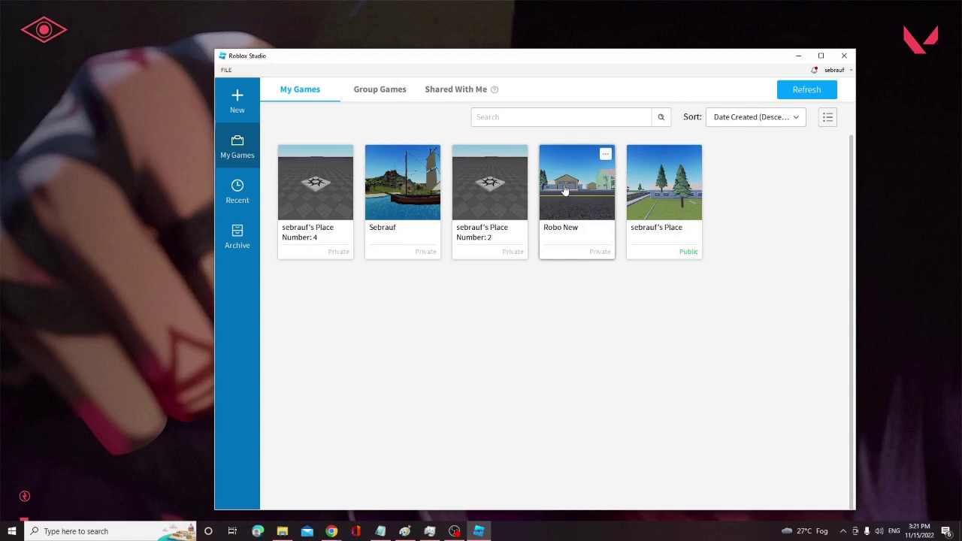
click(238, 105)
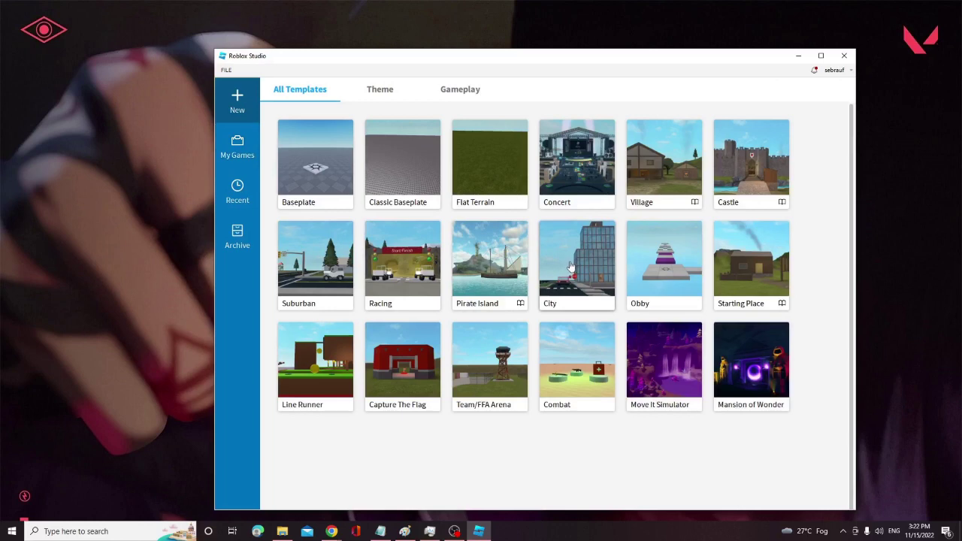
click(325, 268)
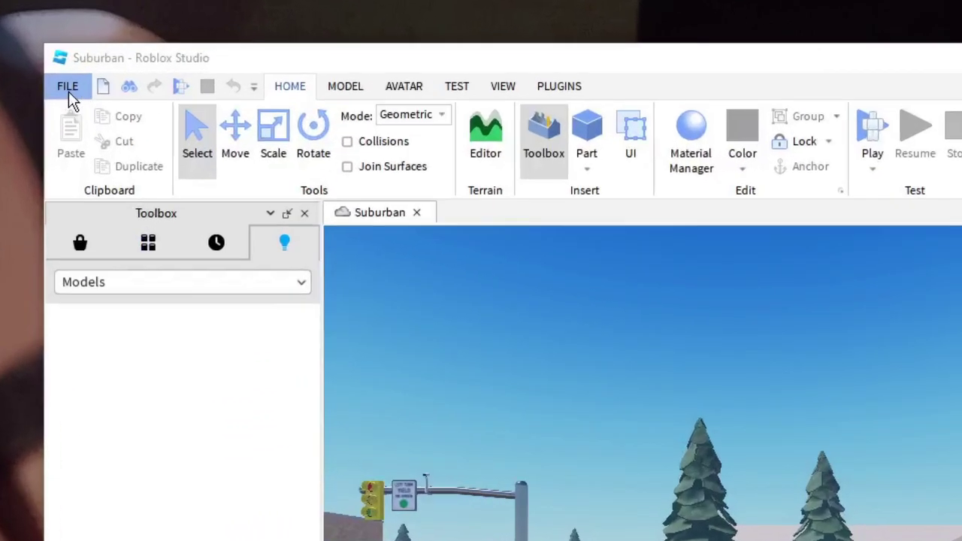
Open the Publish Game dialog via File > Publish to Roblox As.
click(68, 88)
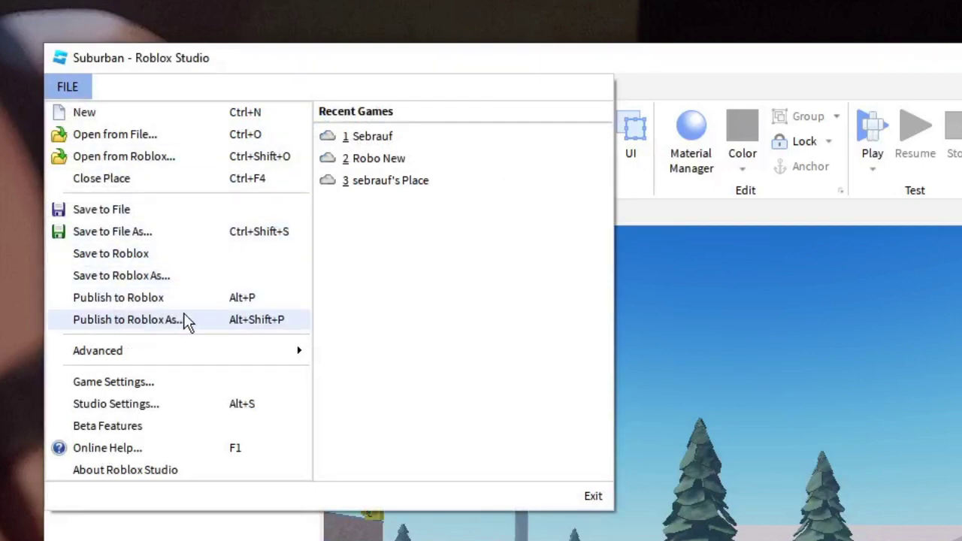
click(169, 324)
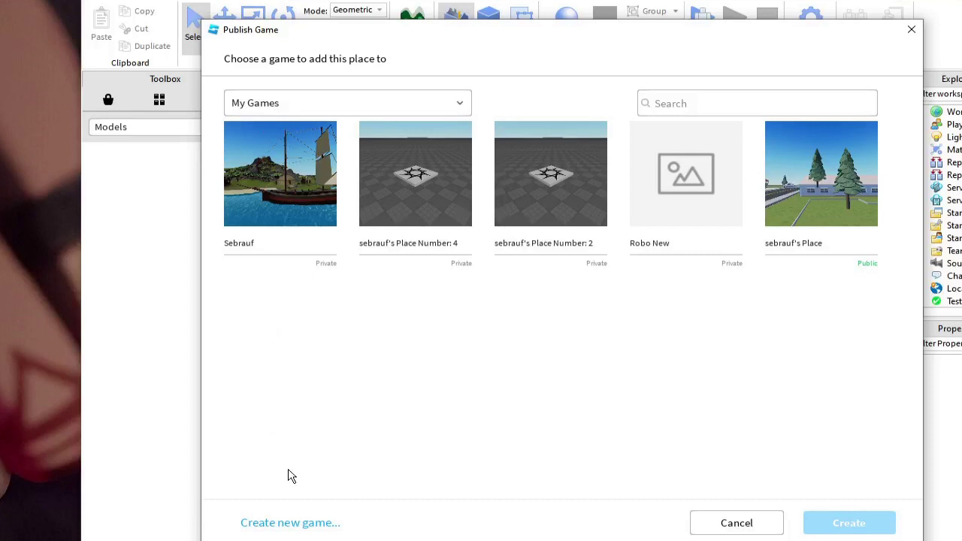
Start a new game named 'New Game of Roblox', moving on to the empty description.
click(292, 528)
click(569, 94)
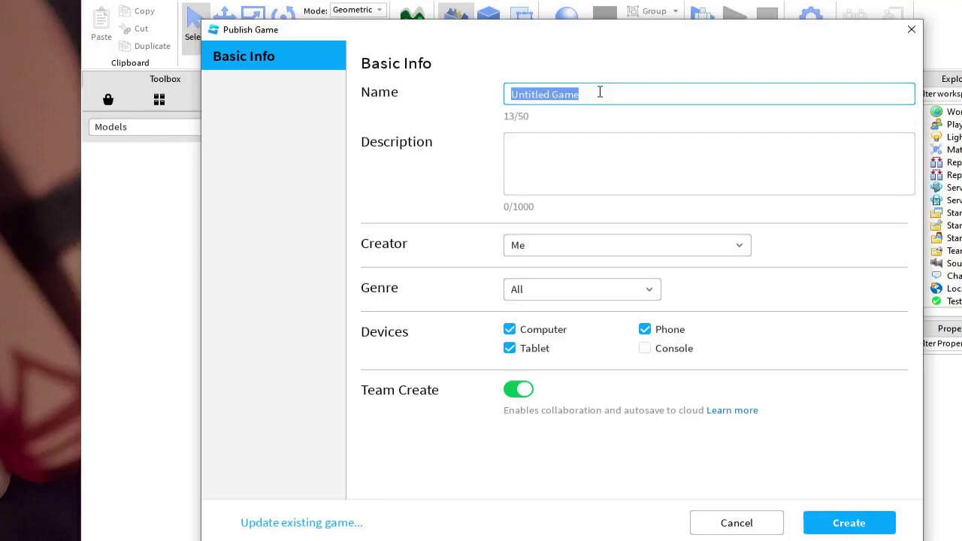
text(New Ga)
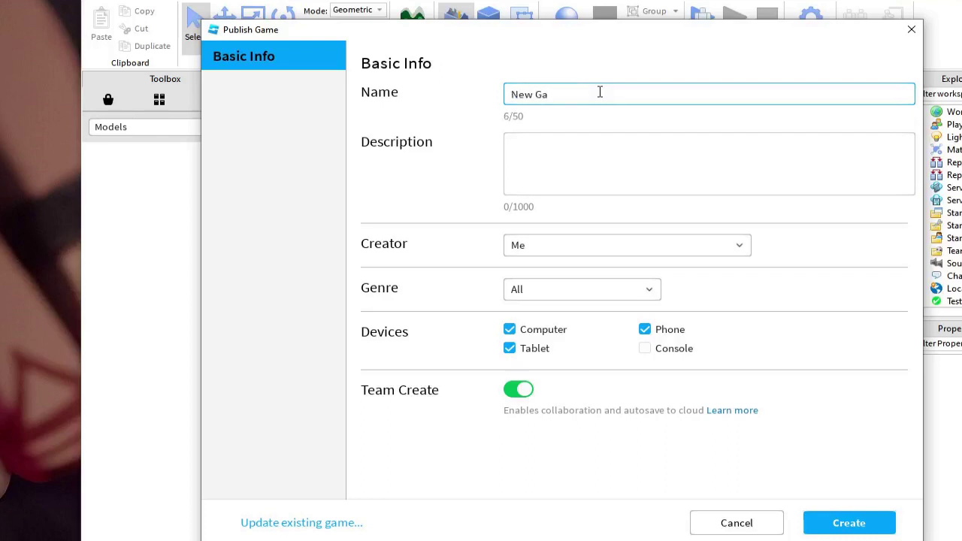
text(me of Roblox)
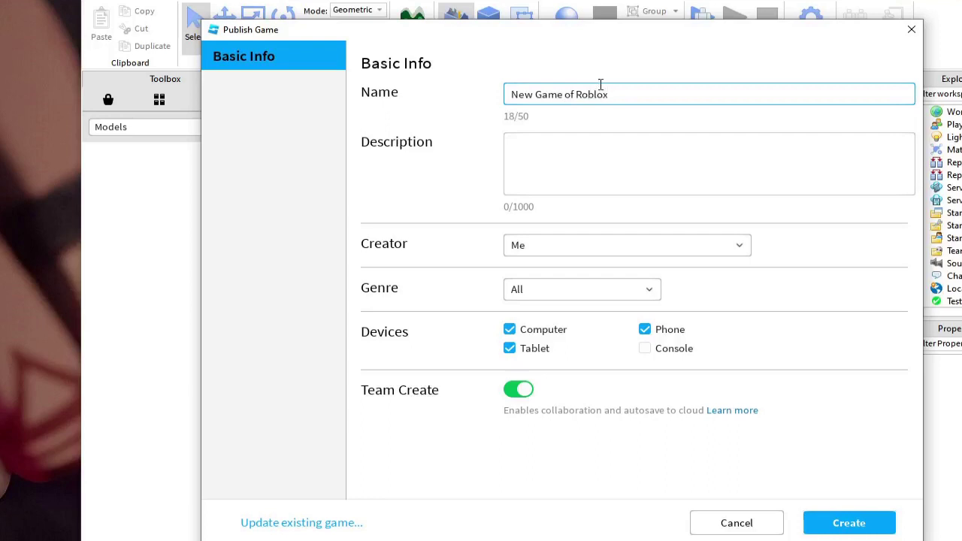
click(590, 158)
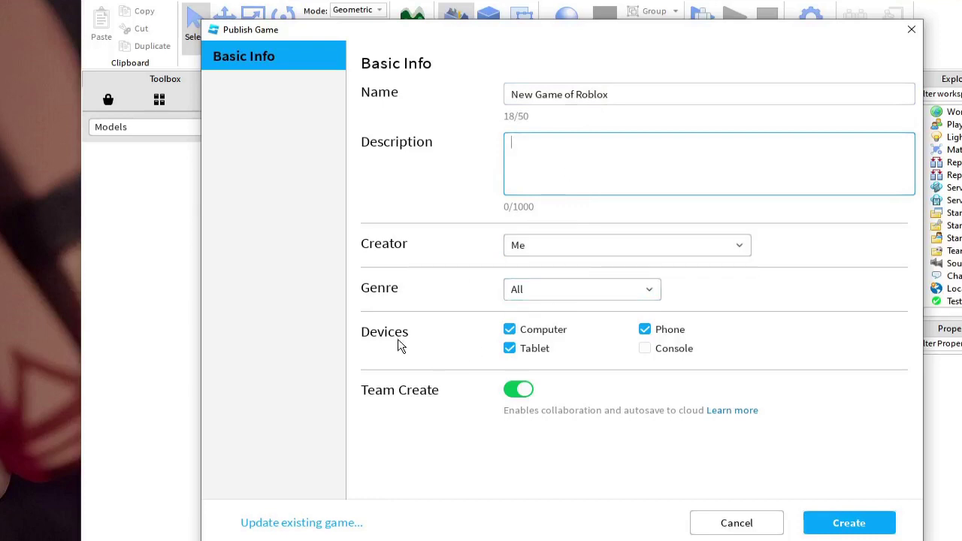
Tick Console, dismiss the content agreement without agreeing, and create the game.
click(649, 352)
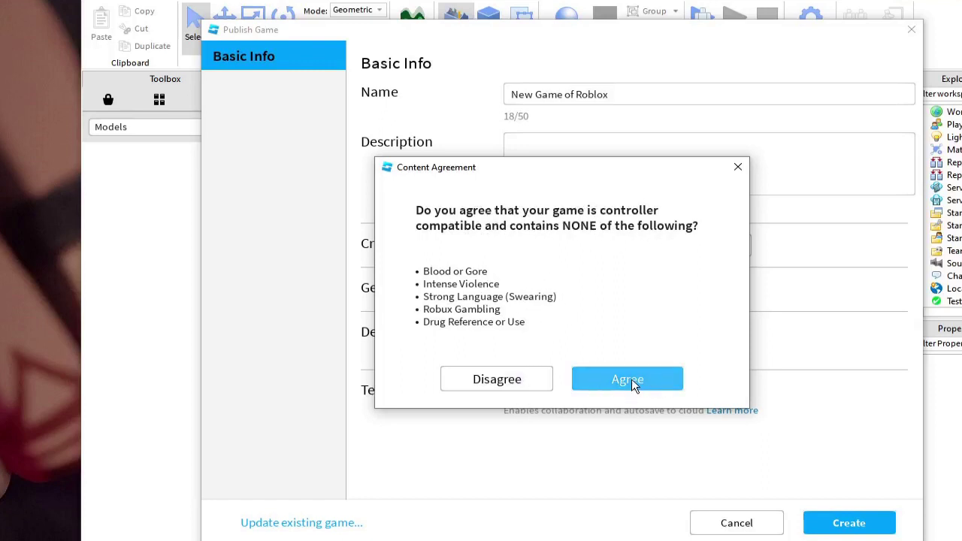
click(740, 167)
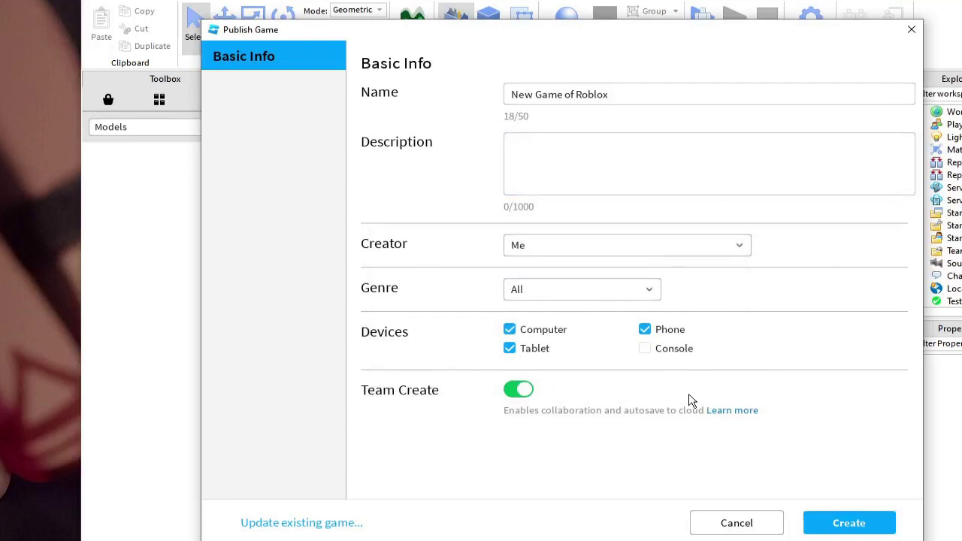
click(843, 523)
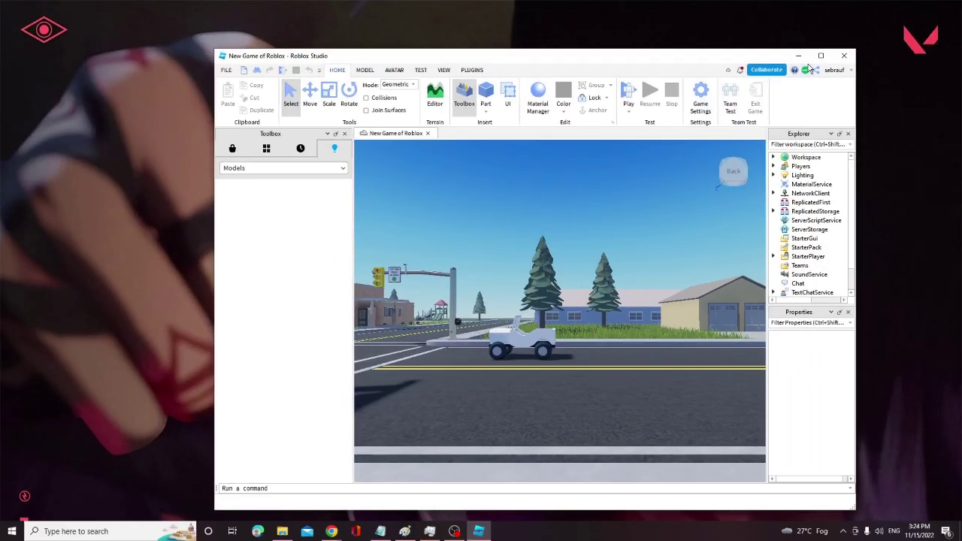
Minimize Studio and open the Roblox site's Create > Experiences list in Chrome.
click(799, 56)
click(332, 532)
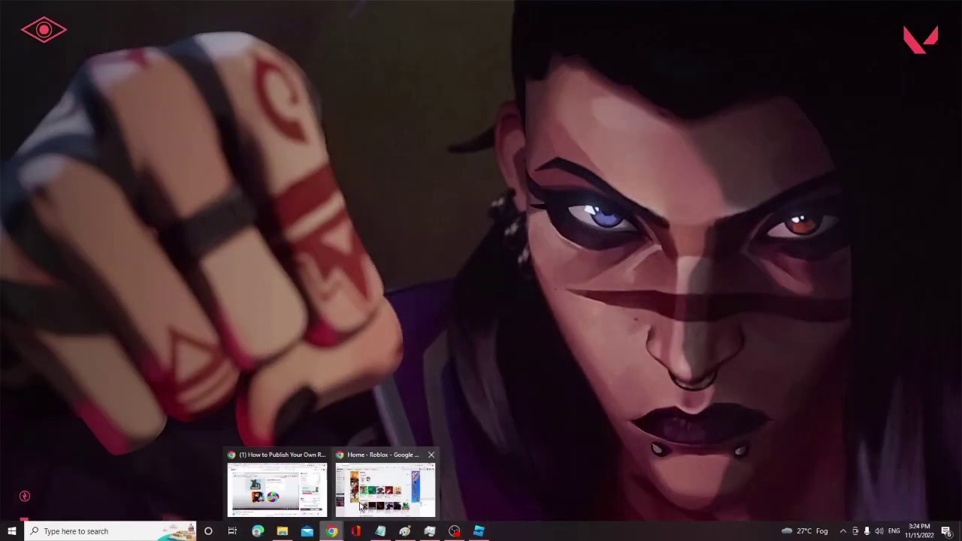
click(362, 506)
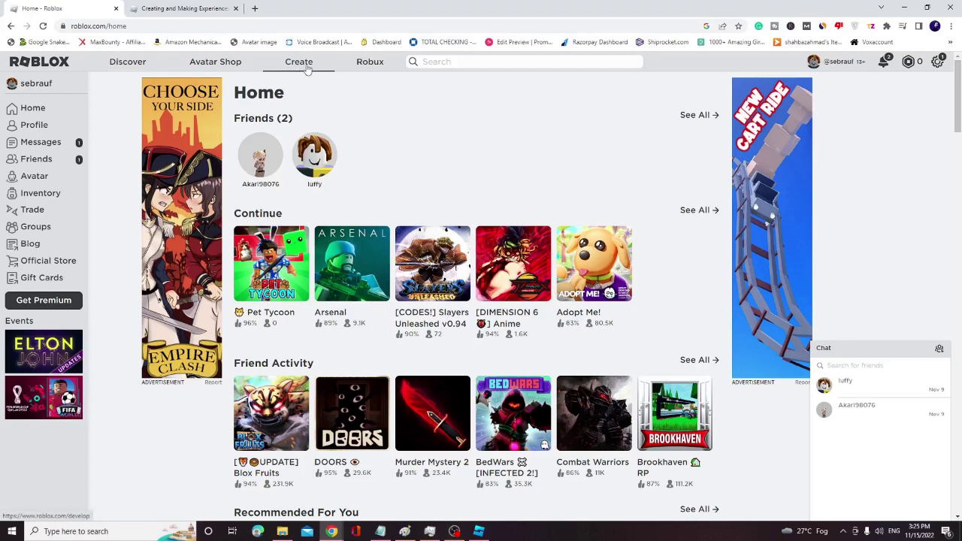
click(306, 64)
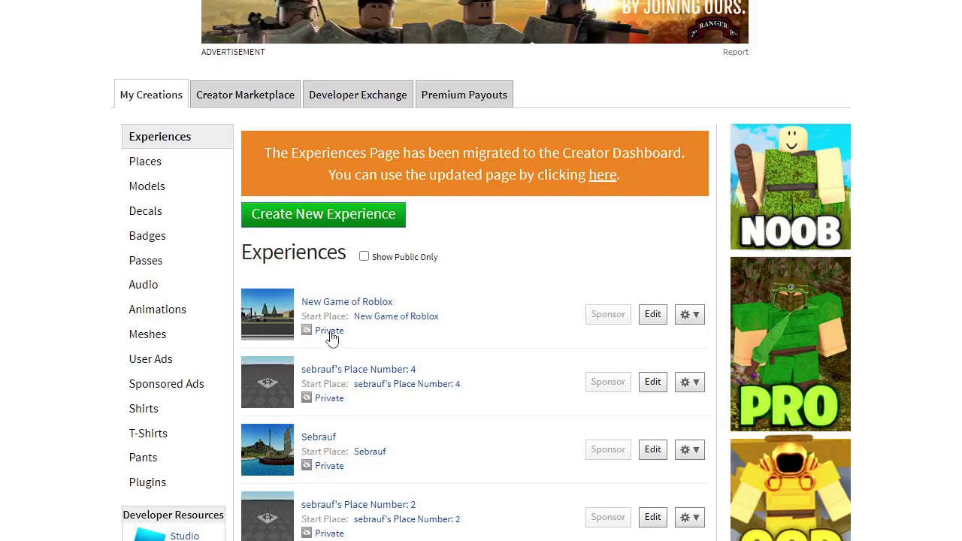
Switch New Game of Roblox's privacy from Private to Public and save.
click(330, 335)
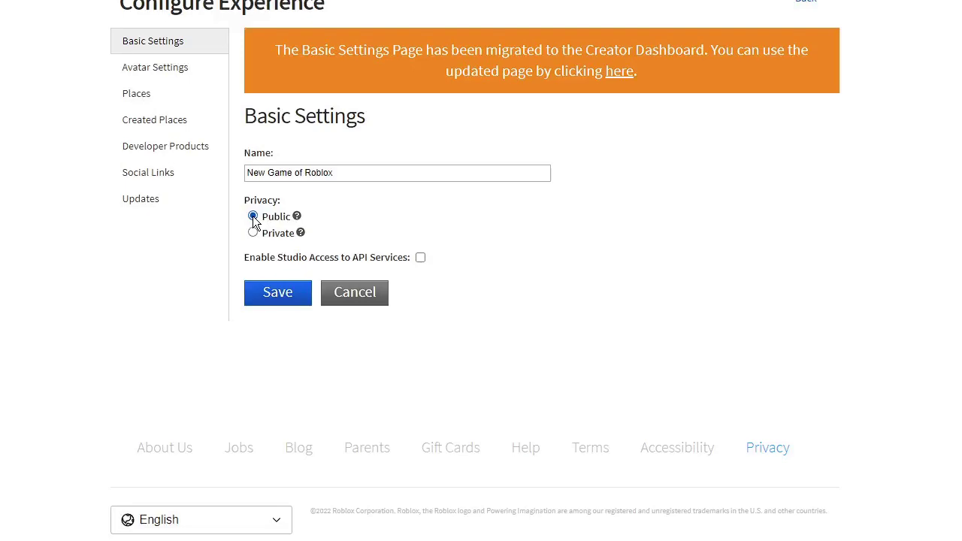
click(285, 292)
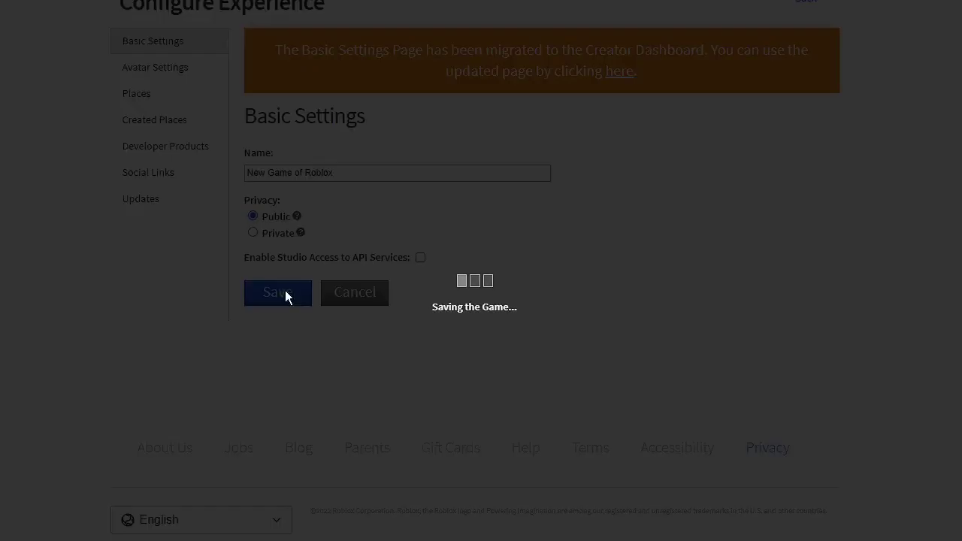